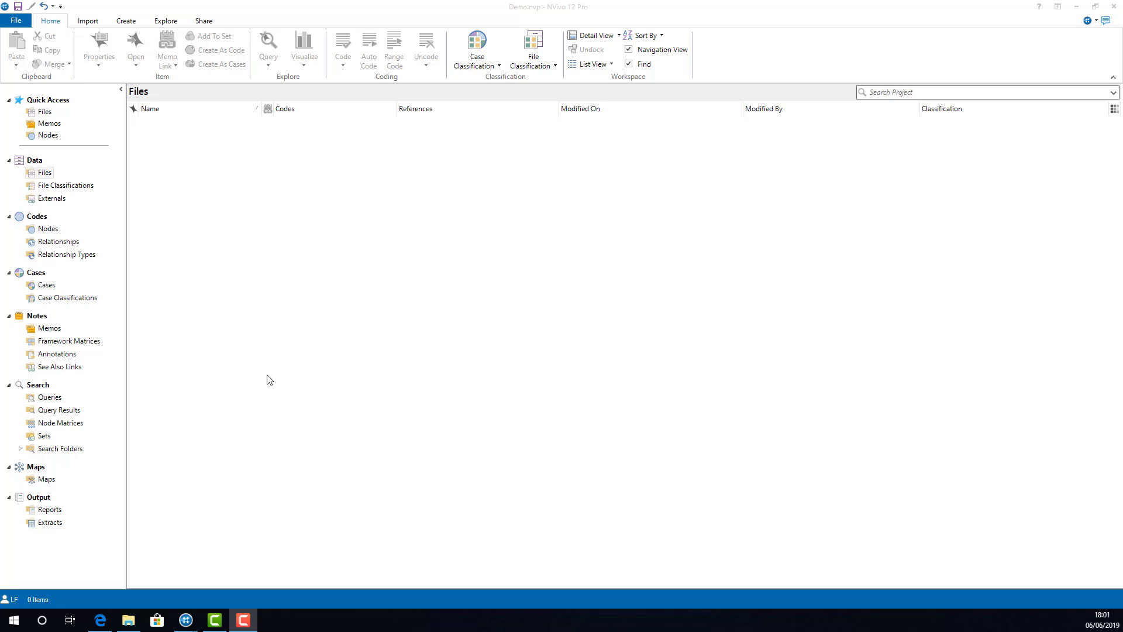
Step: Create a new folder named Interviews under the project's data Files
right_click(43, 175)
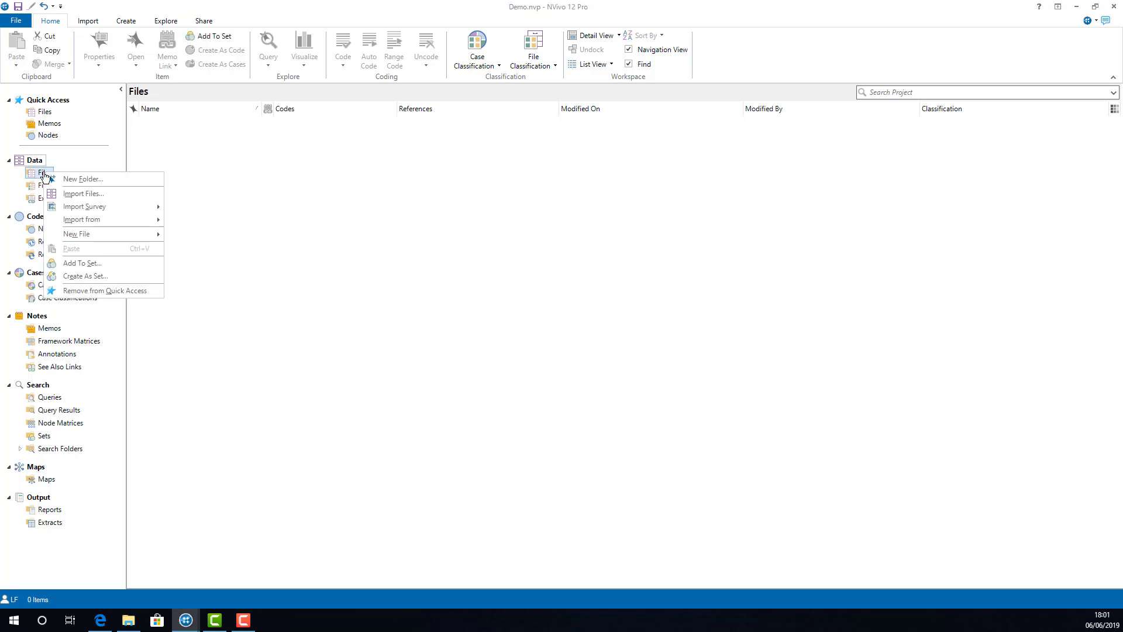
click(123, 180)
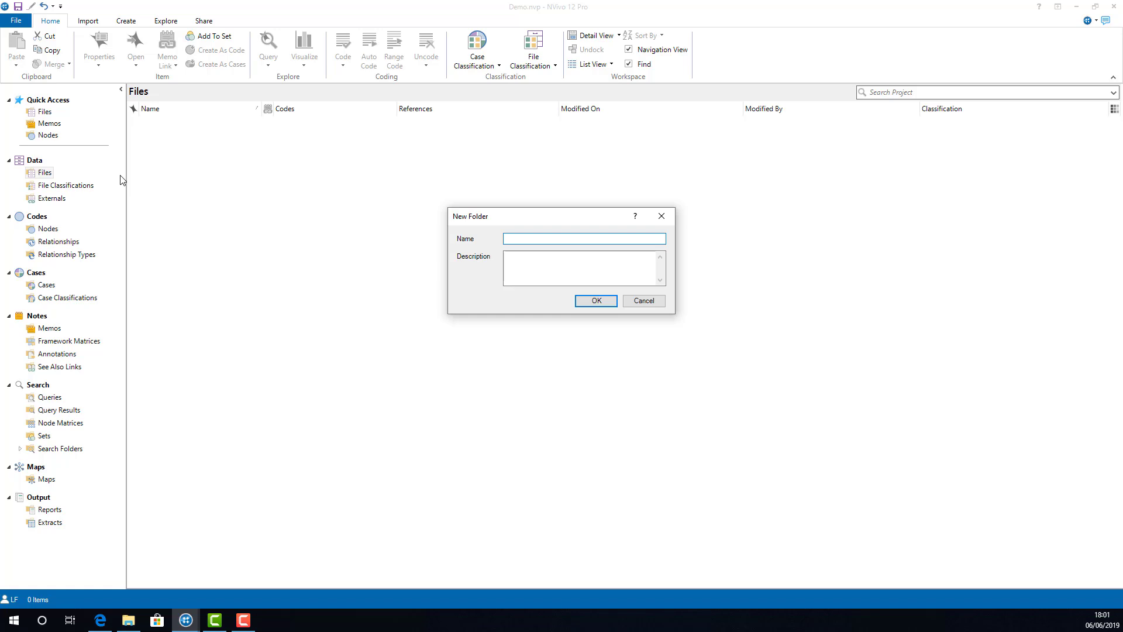
text(Interviews)
click(595, 305)
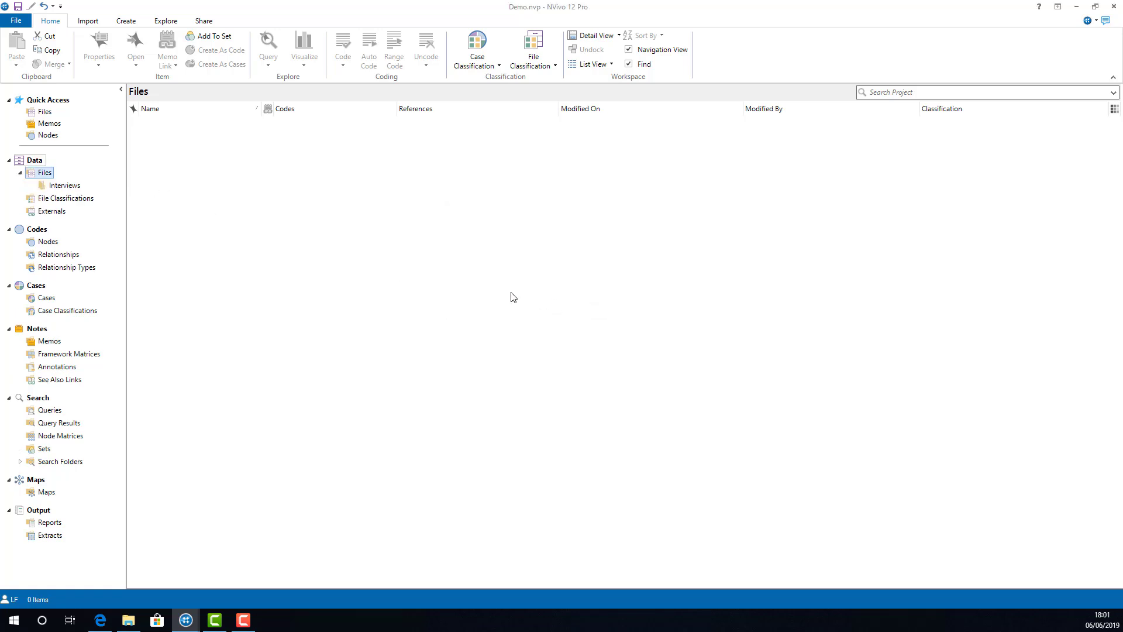
Step: Import all eleven selected Word documents from the NVivo 12 videos\Files folder in File Explorer into the Interviews folder
click(81, 185)
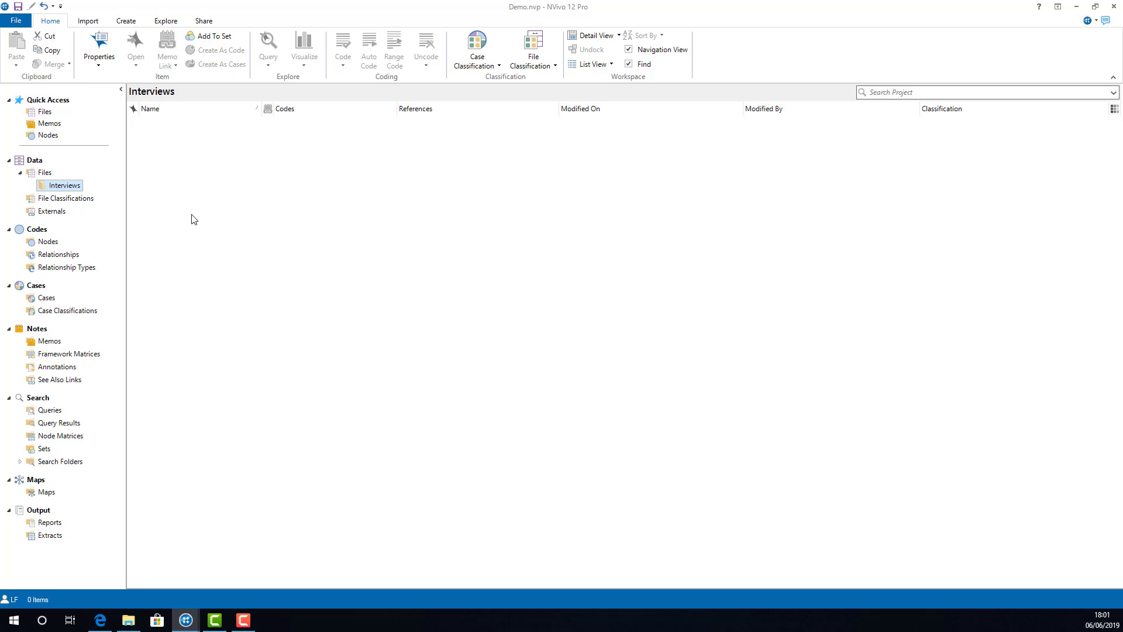
click(89, 22)
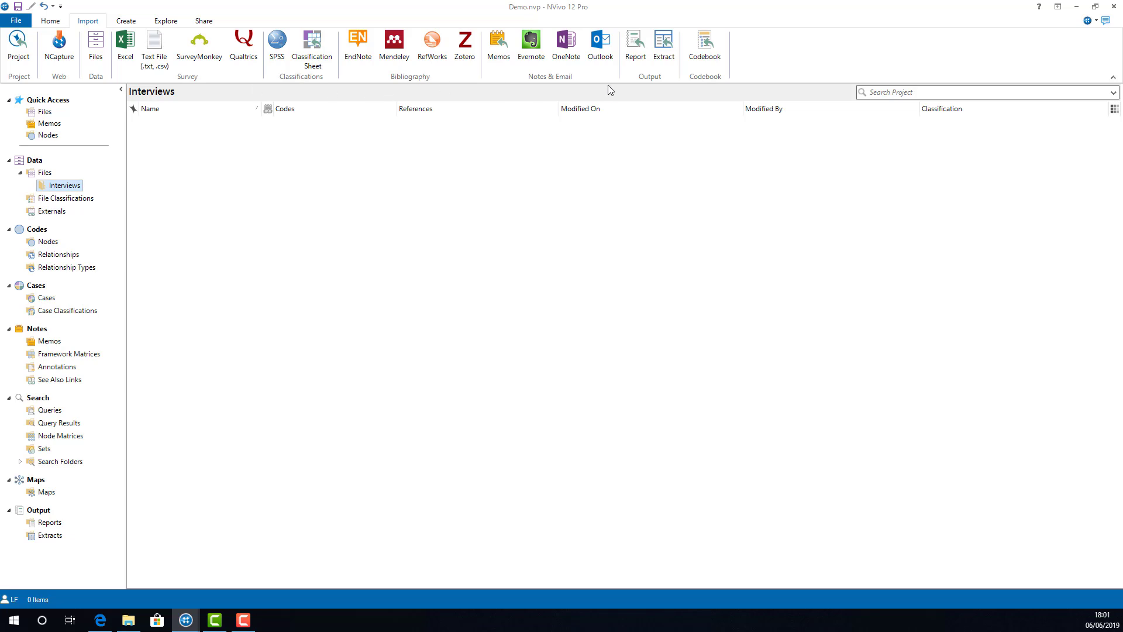
right_click(177, 196)
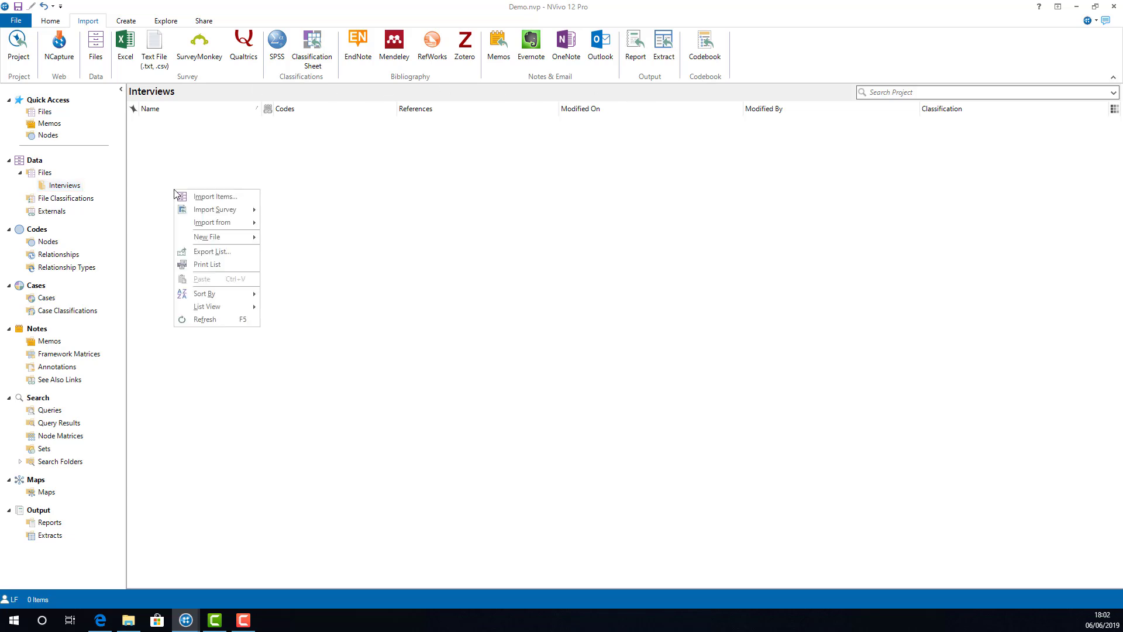
mouse_move(217, 241)
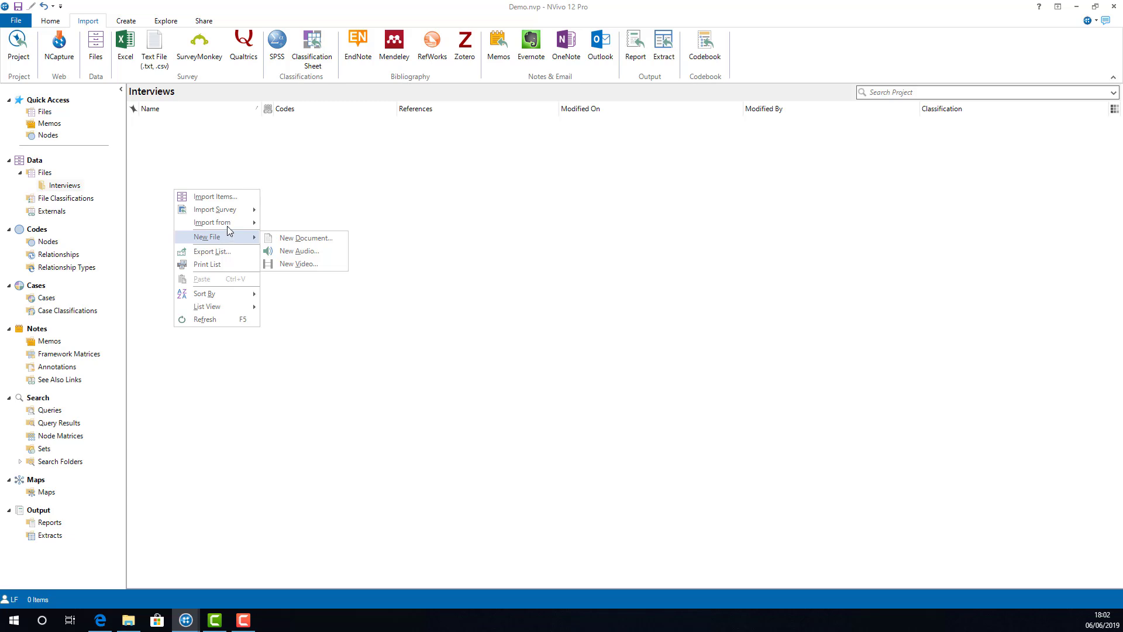
click(235, 197)
key(alt+Tab)
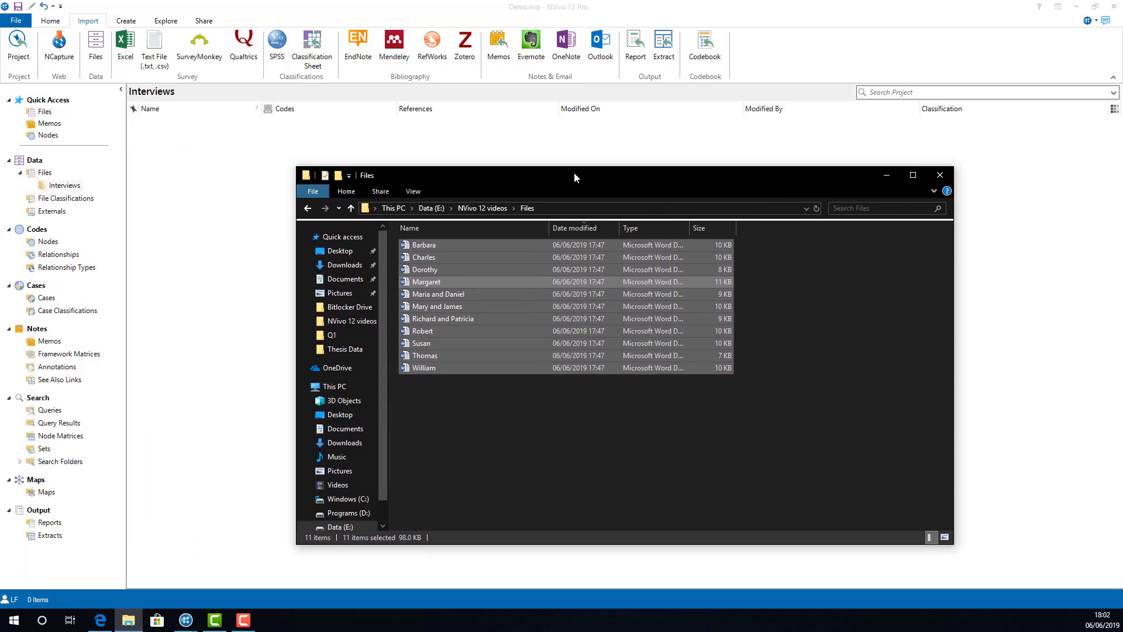
drag(522, 289, 215, 245)
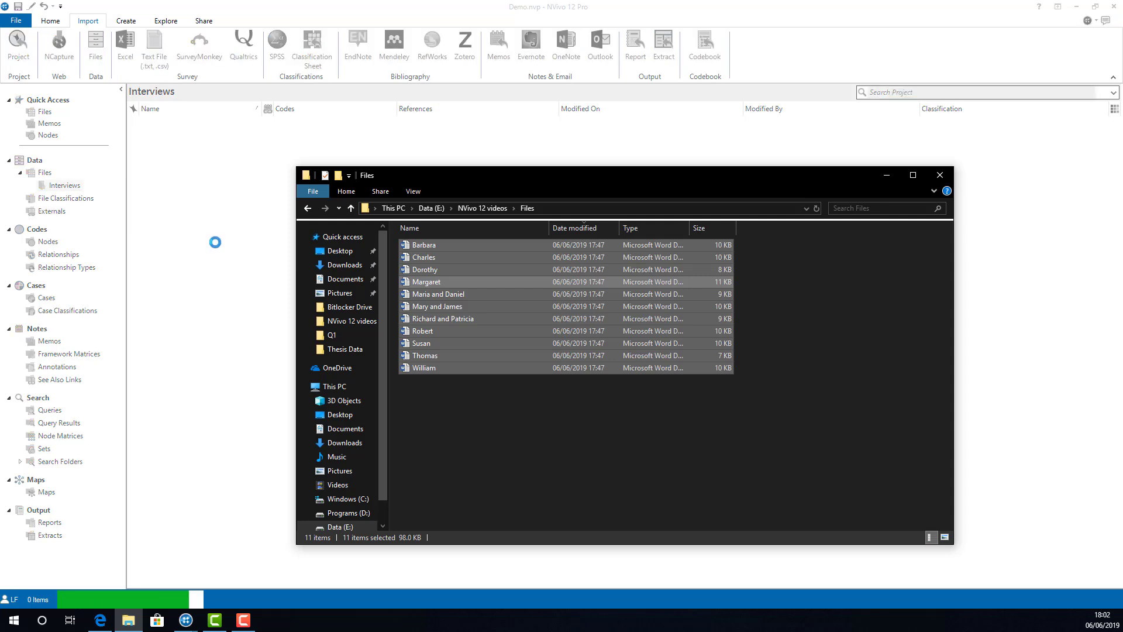
click(214, 311)
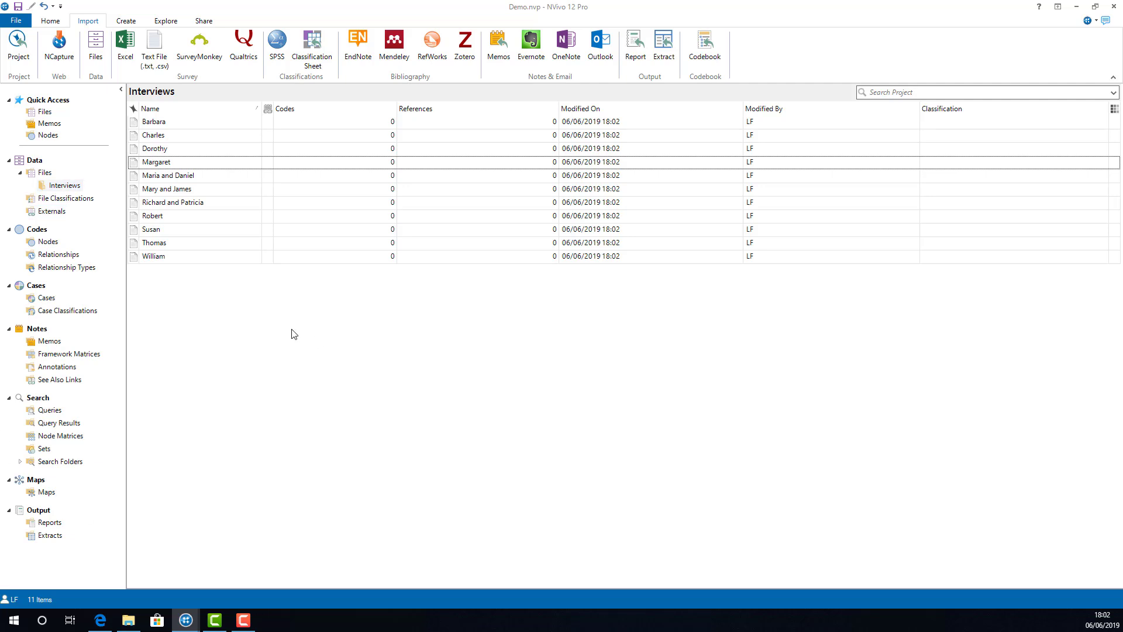
right_click(250, 308)
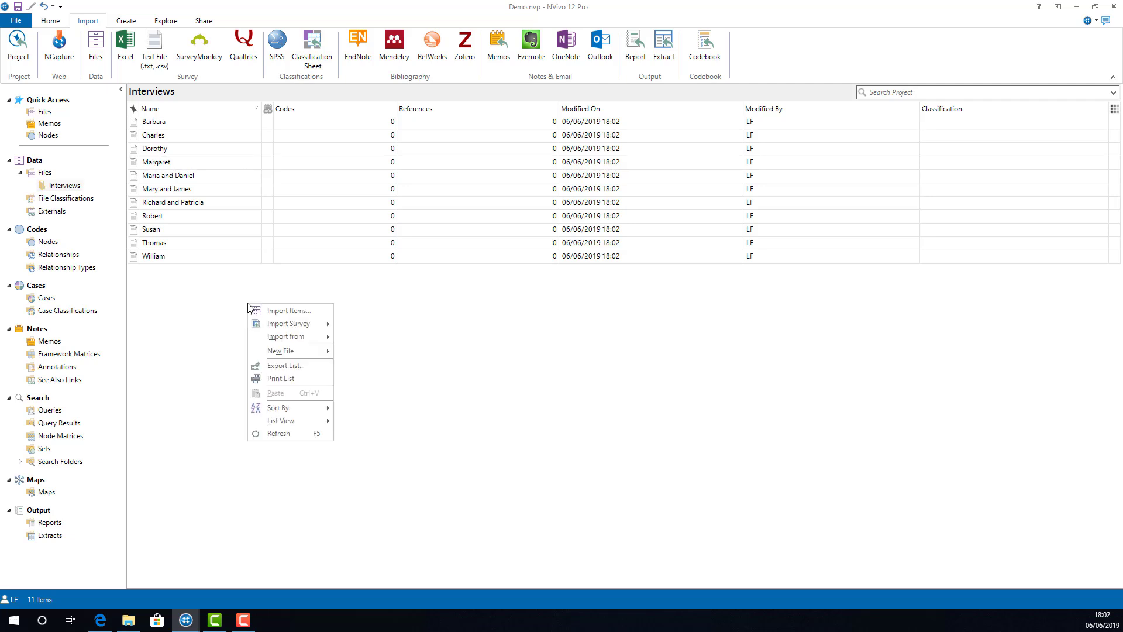
click(297, 311)
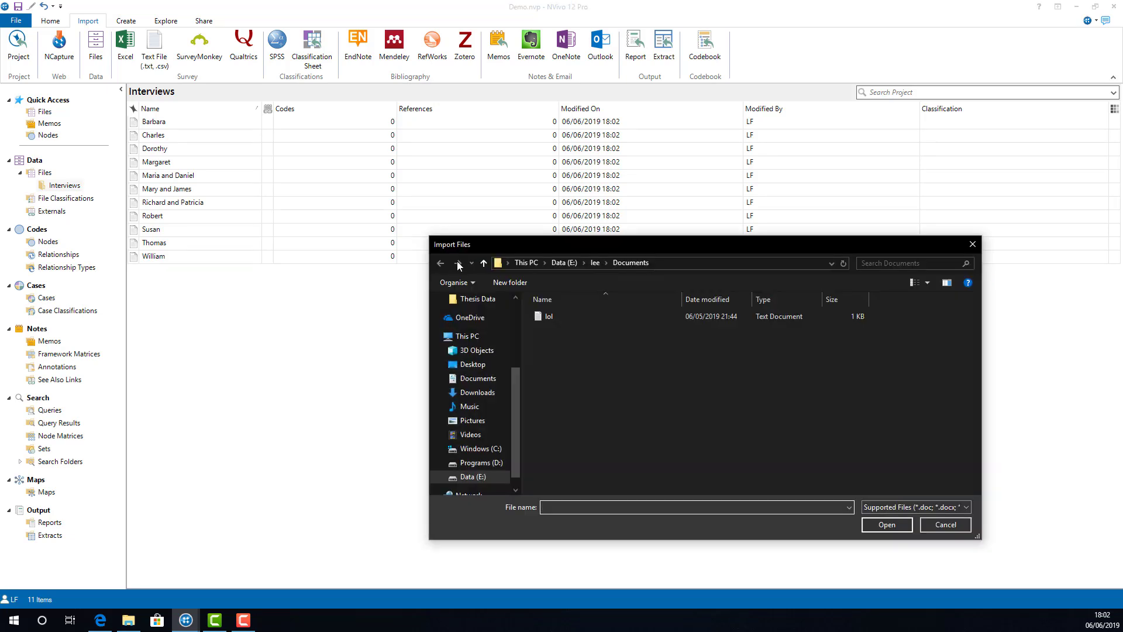
drag(489, 247, 279, 198)
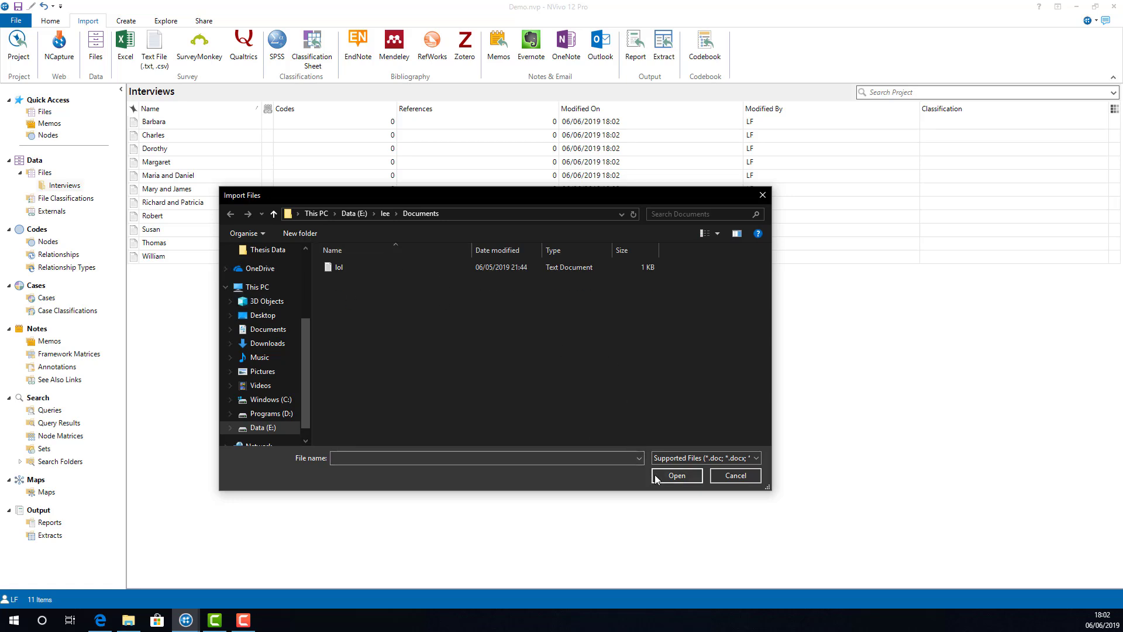
click(763, 195)
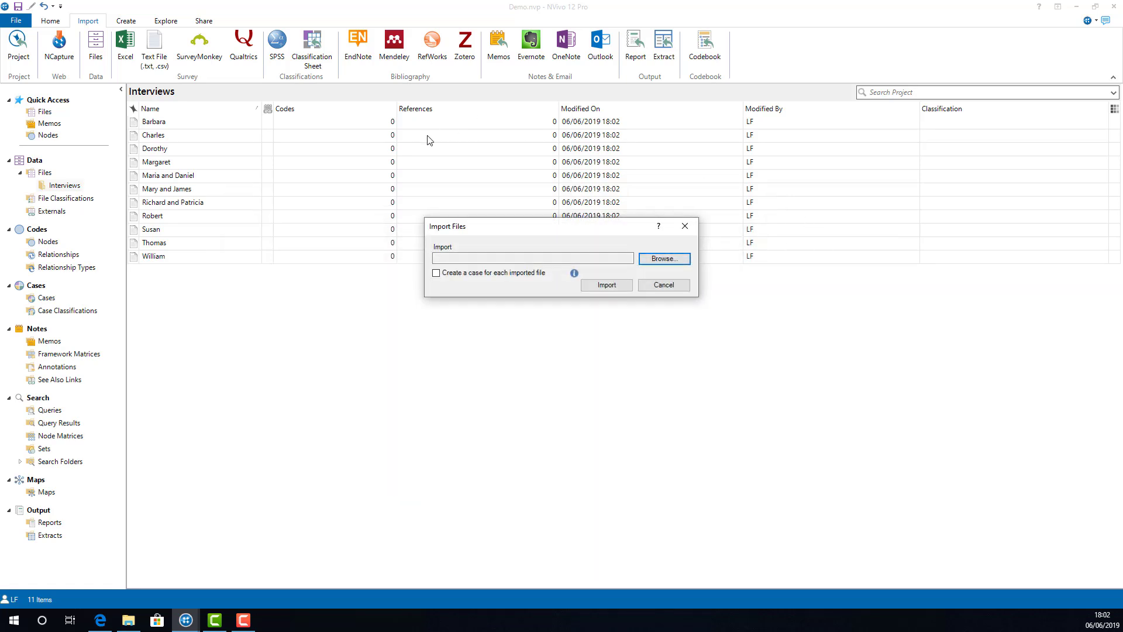
click(664, 286)
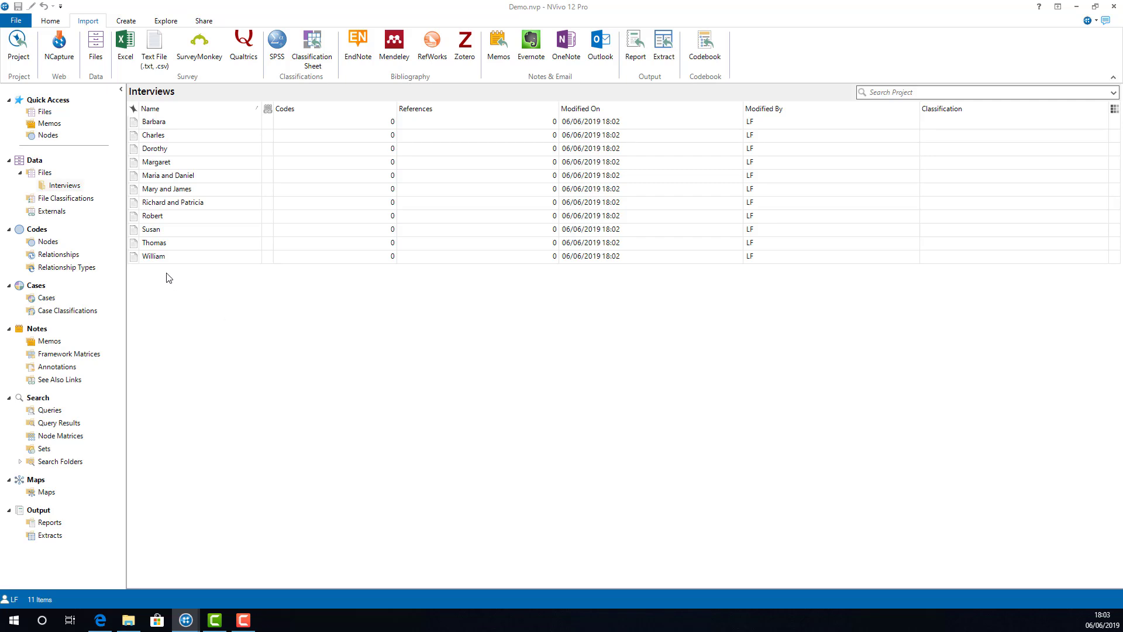
Step: Go to Externals and examine the file types supported for import, leaving without importing anything
click(59, 221)
click(58, 216)
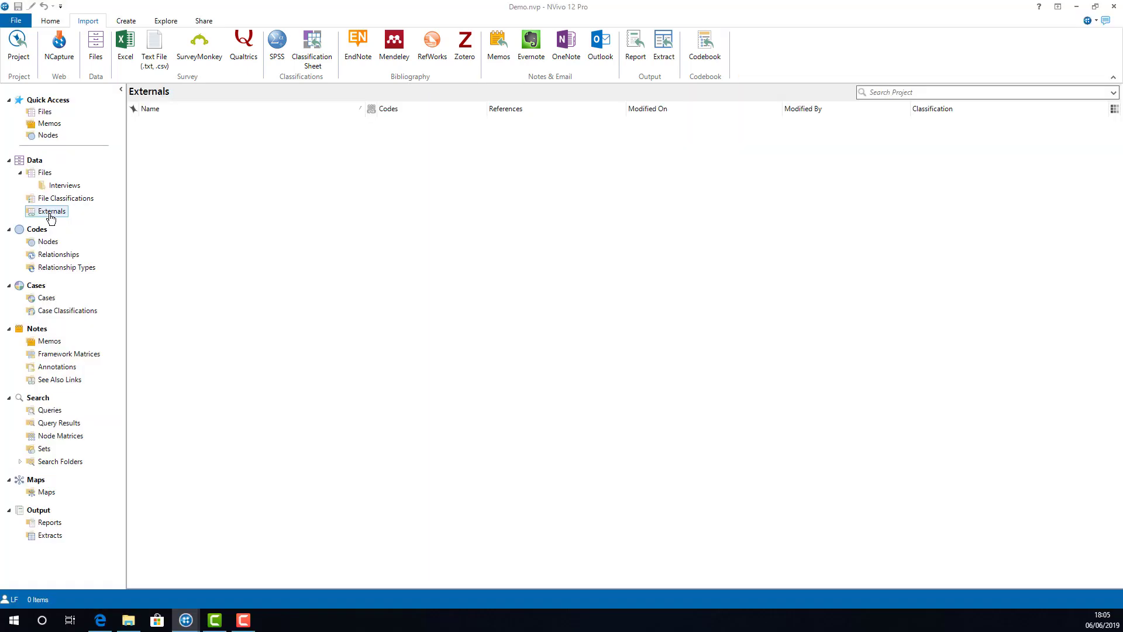
click(98, 55)
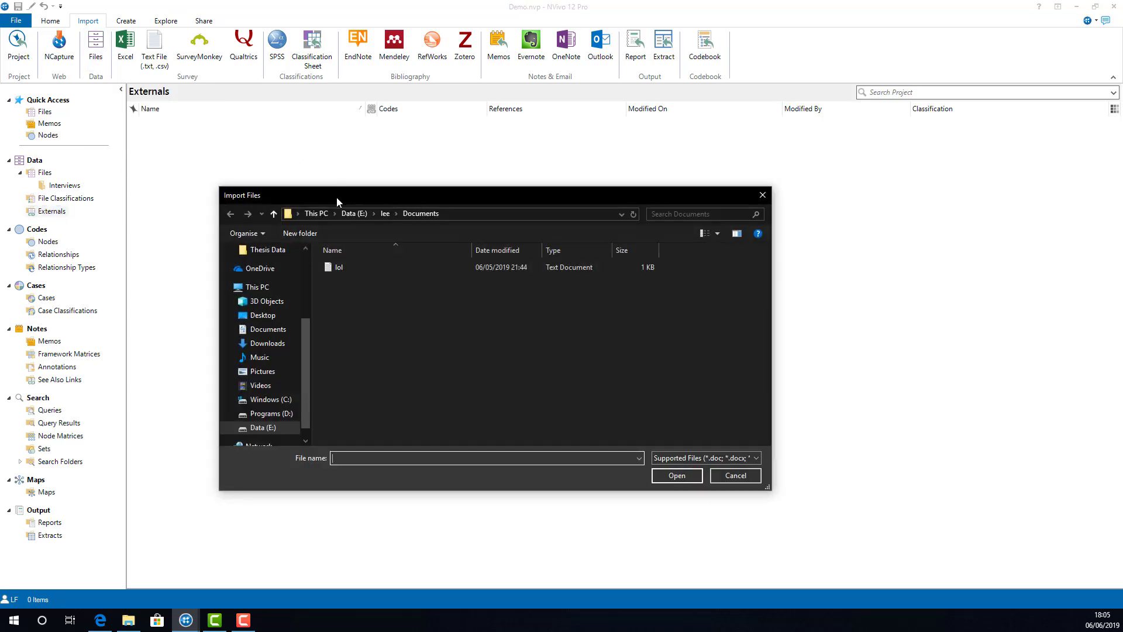
drag(337, 200, 224, 140)
click(592, 399)
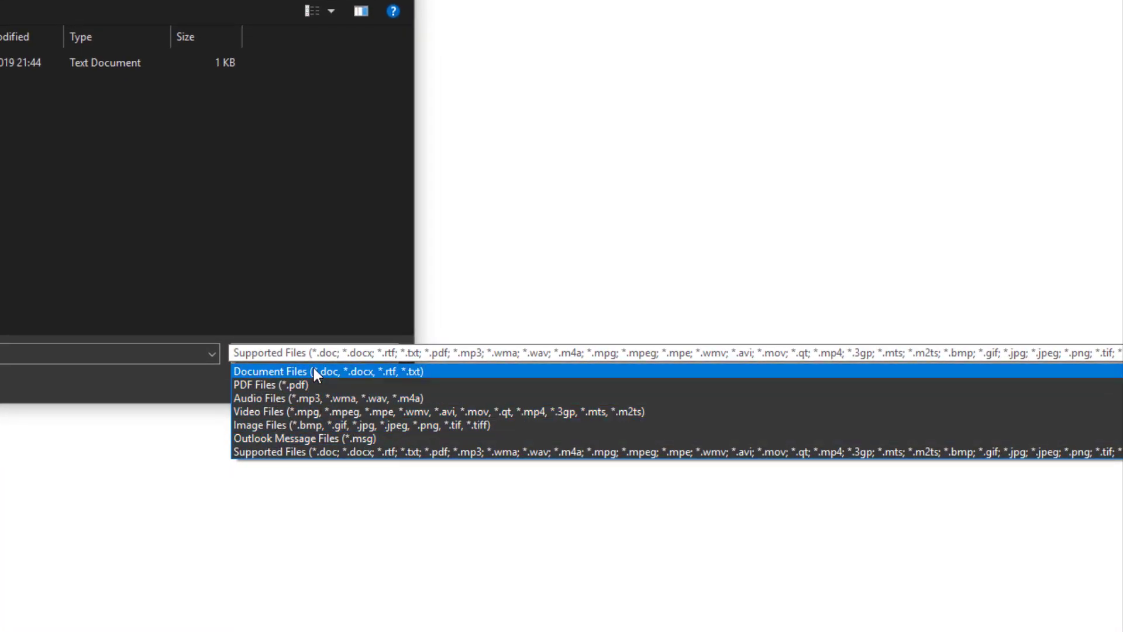
click(187, 378)
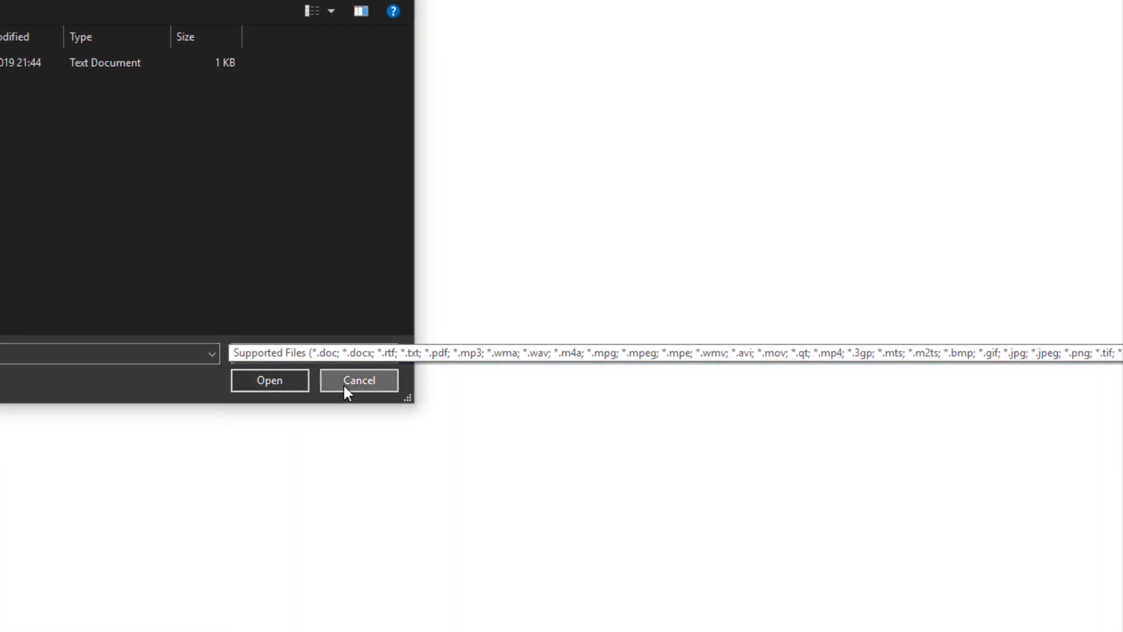
click(344, 385)
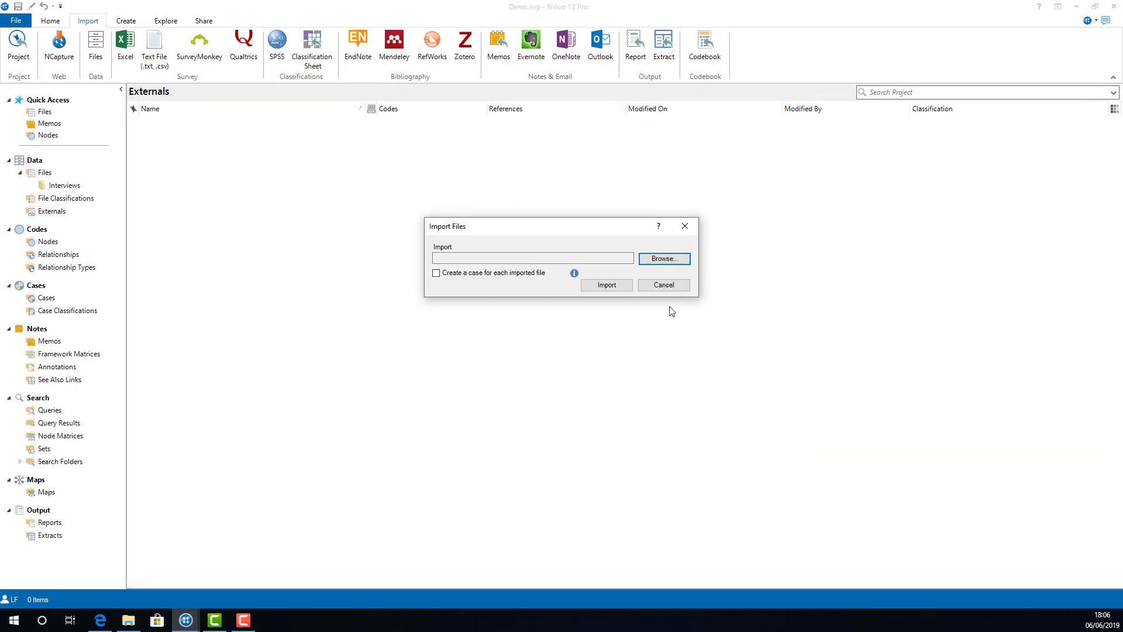
click(669, 290)
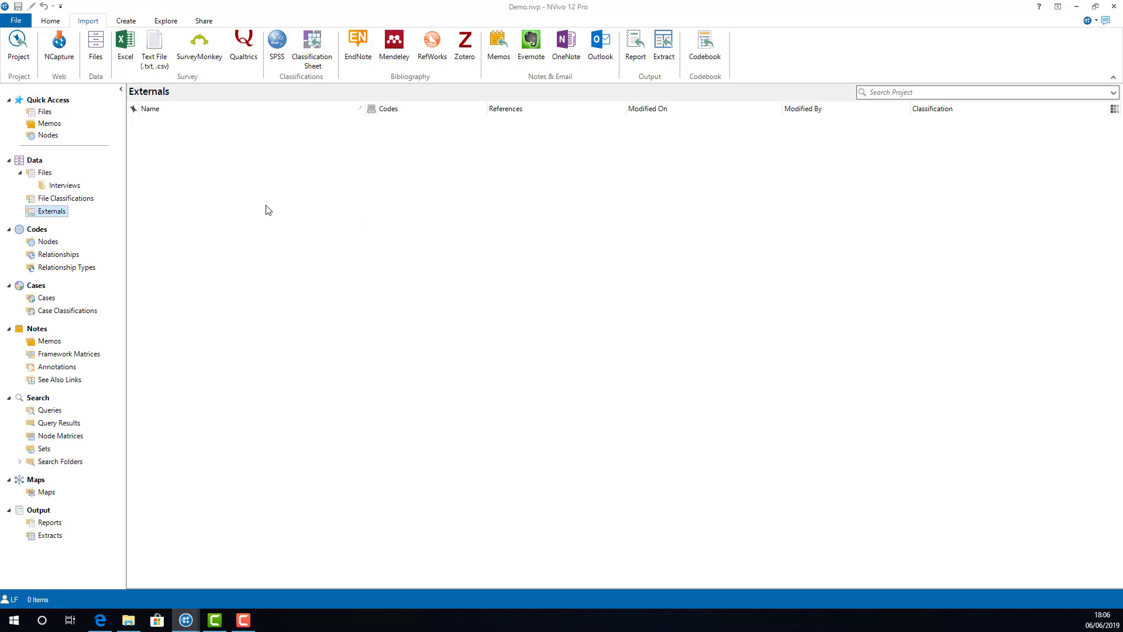
Step: Start a new external item in Externals and name it "The Handbook of Research"
right_click(221, 240)
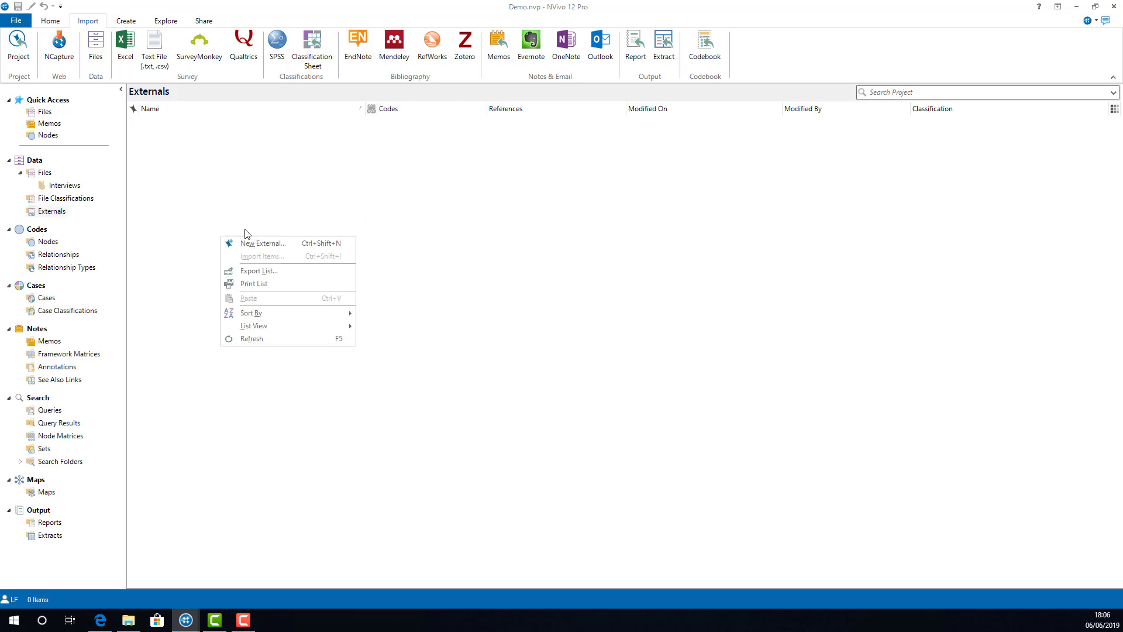
click(302, 245)
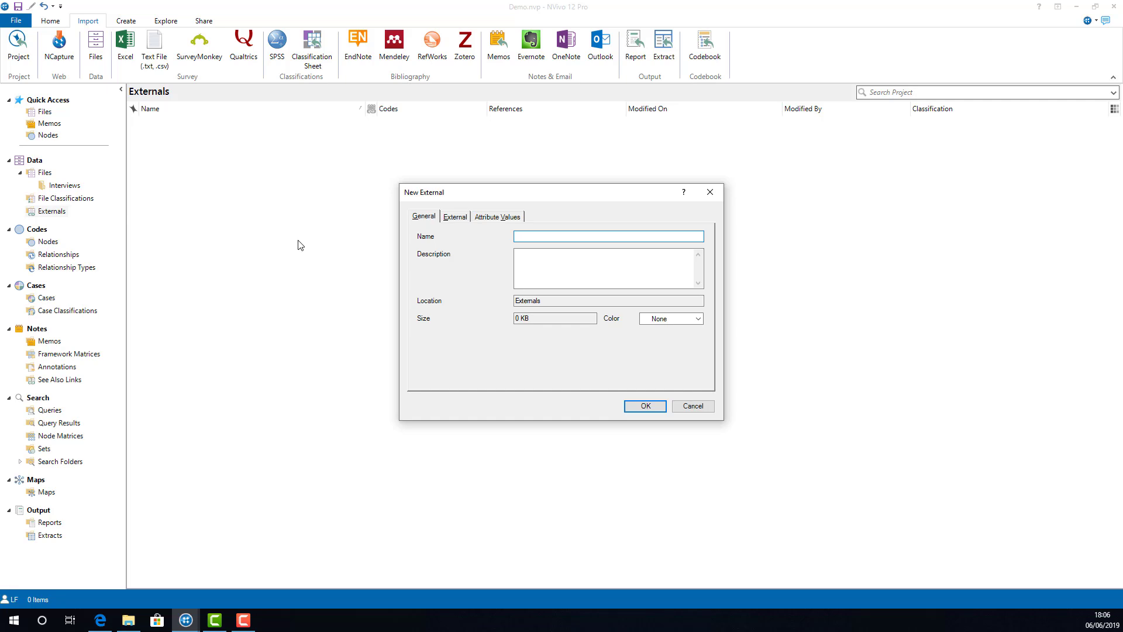
text(The Handbook of Research)
Step: Set the new external's type to Other and its location description to Bookshelf
click(452, 220)
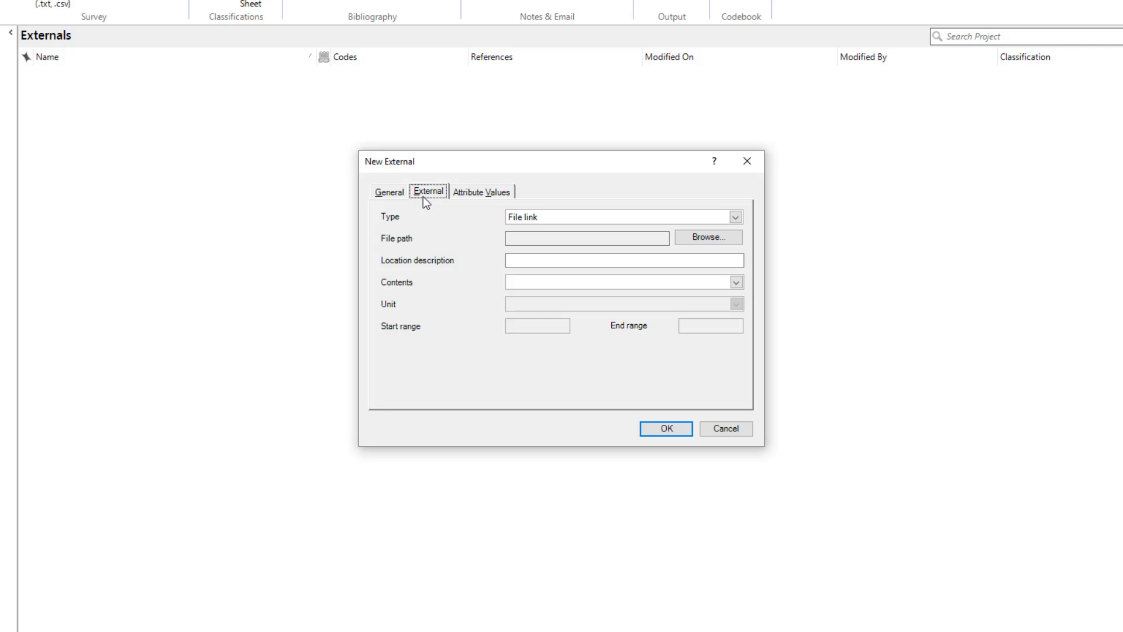
click(583, 220)
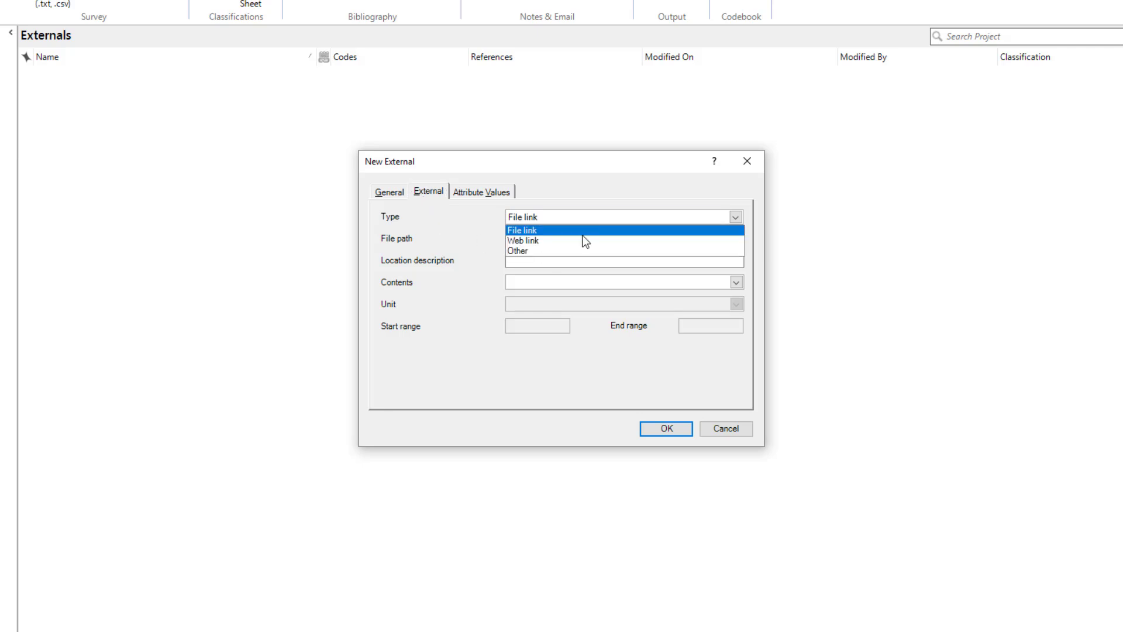
click(469, 250)
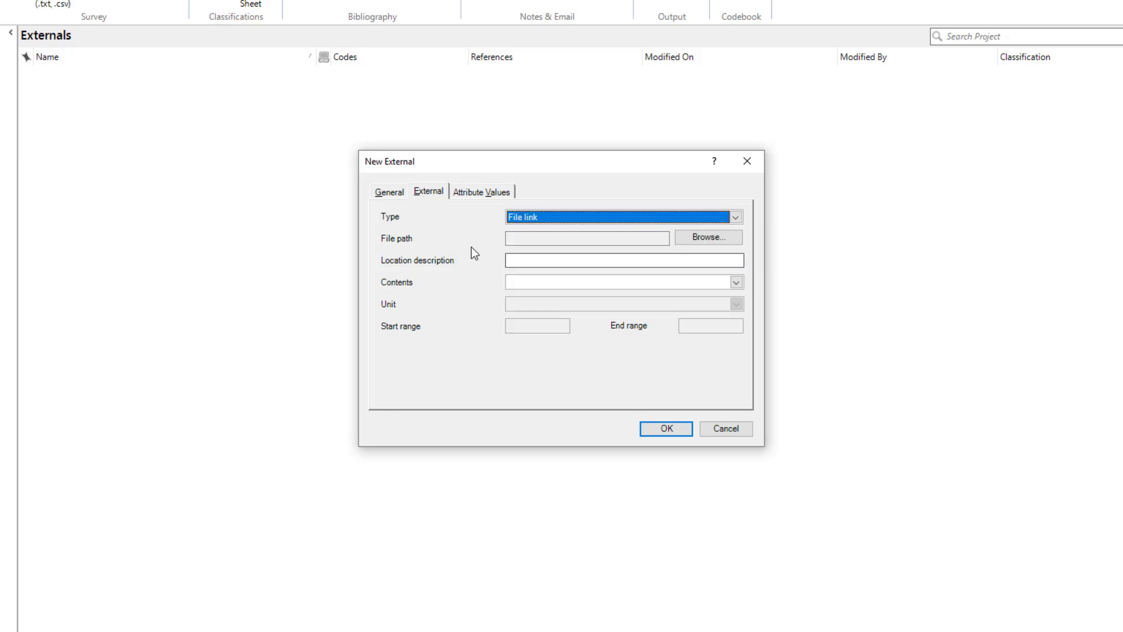
click(524, 261)
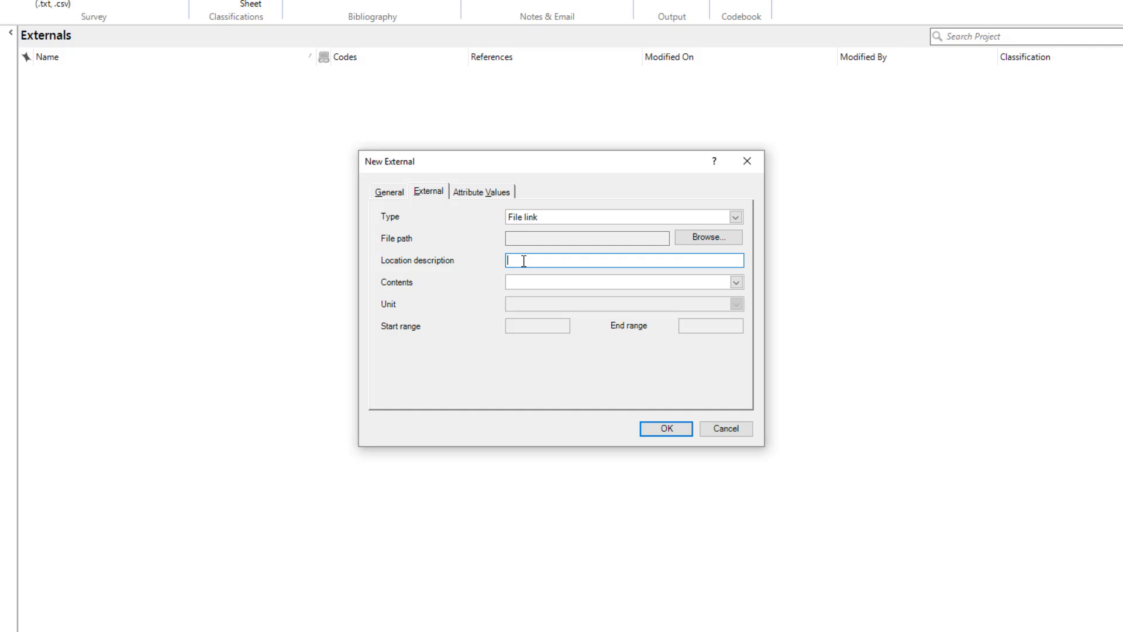
text(Bookshelf)
click(651, 241)
click(619, 223)
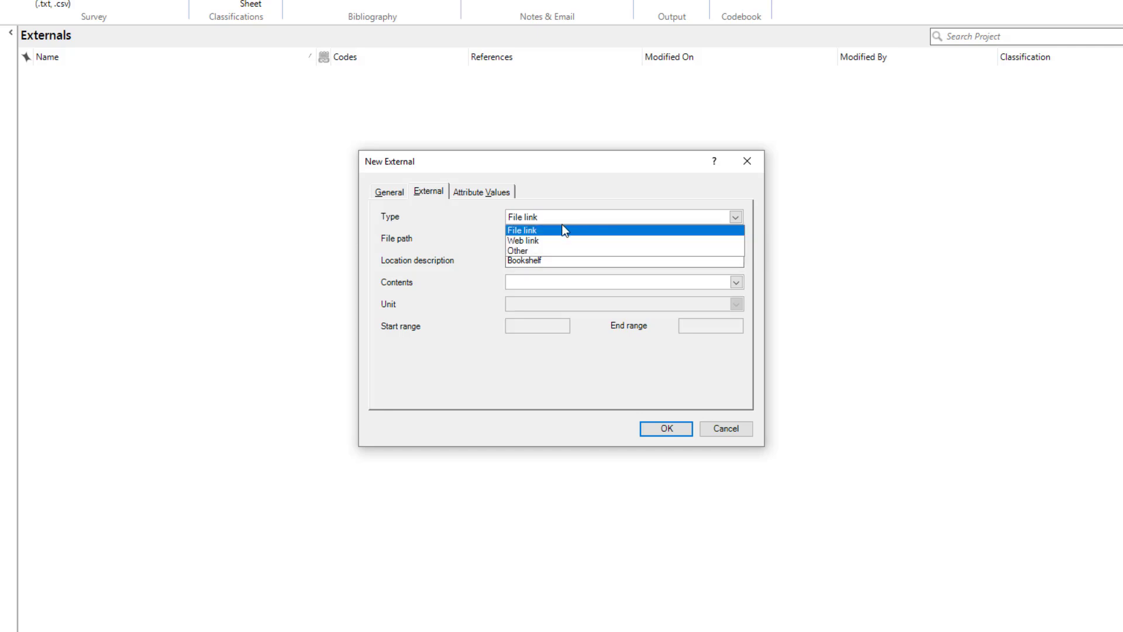
click(533, 249)
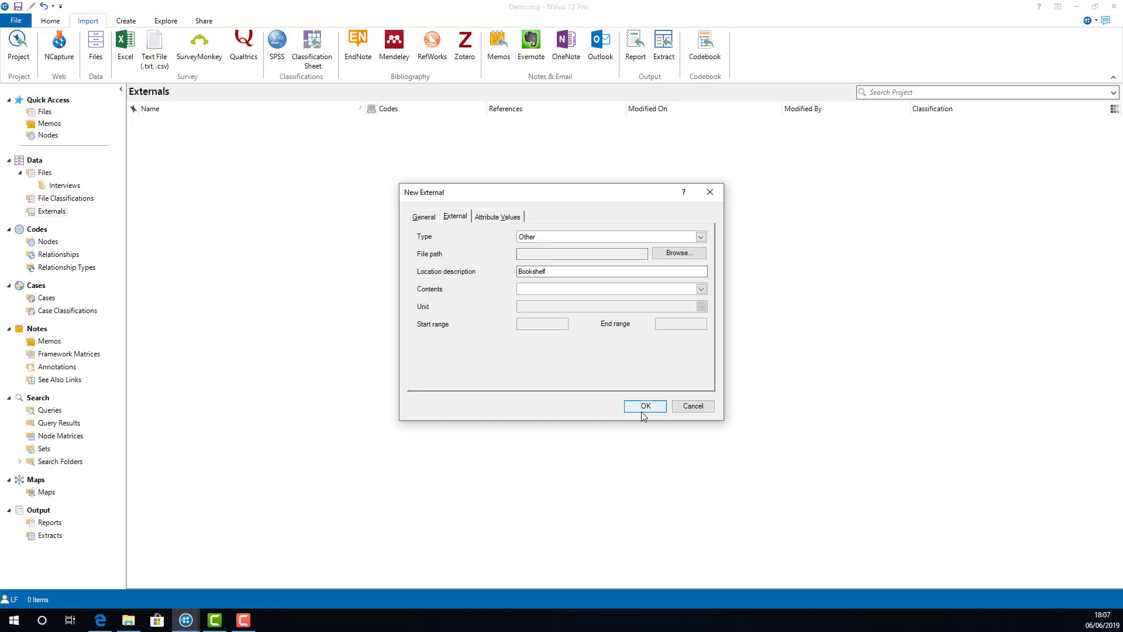
Step: Create the external and write "This book is useful for..." in its content
click(644, 408)
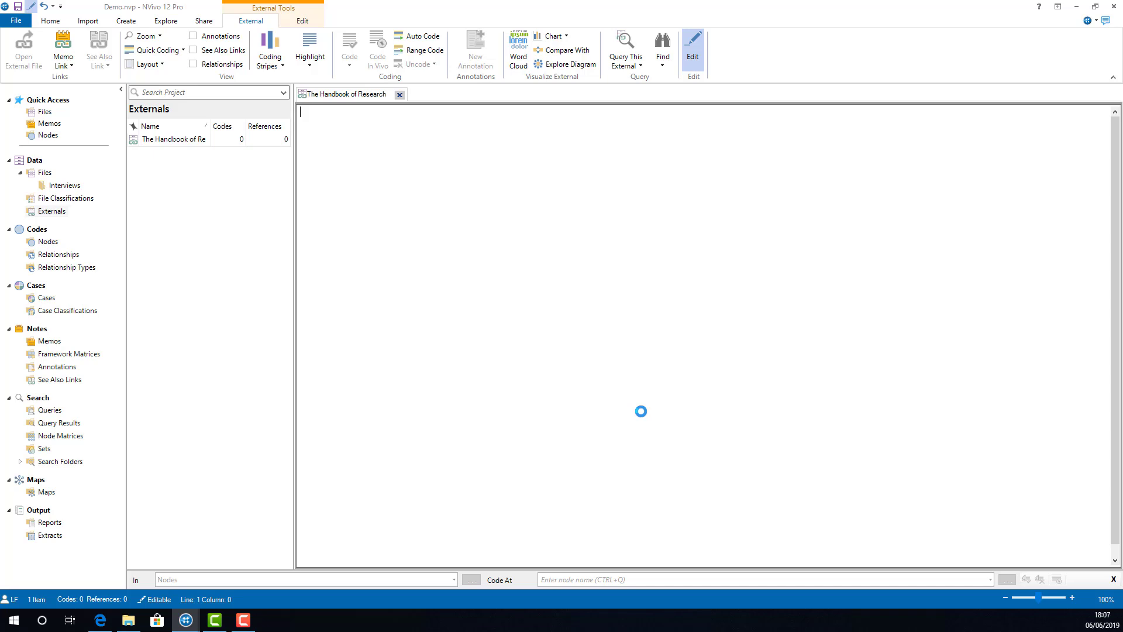
text(This book is useful for...)
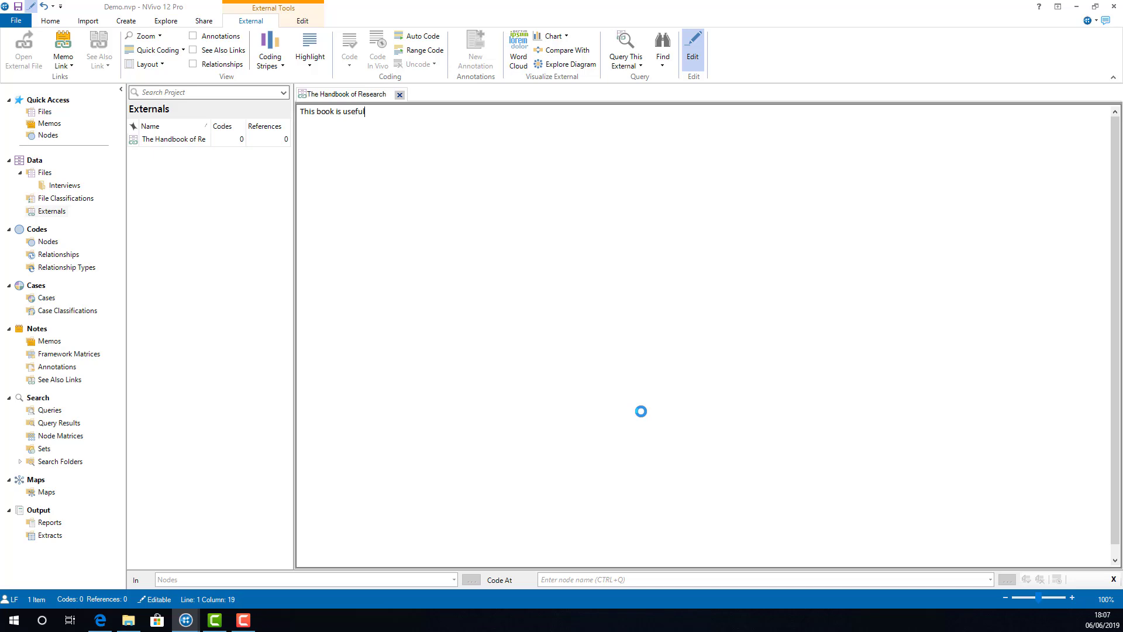